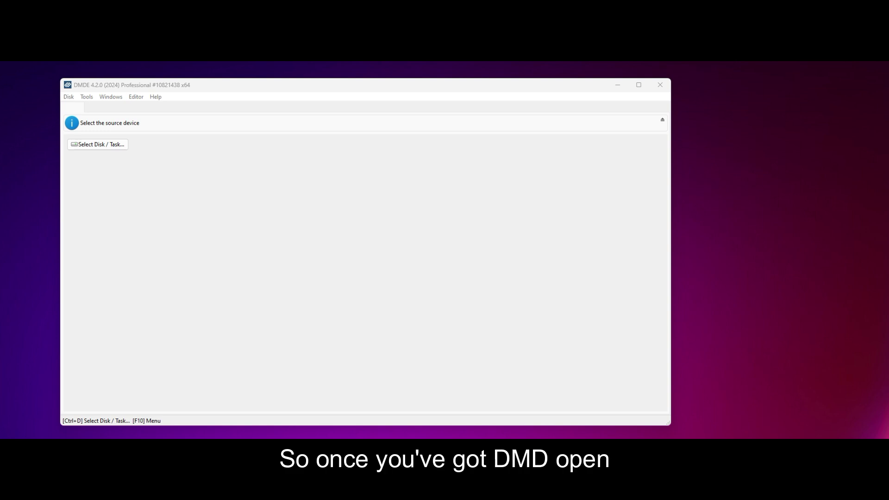
Load 1TB-RETROBAT-ROG.img from the network share as a disk image and open it
left_click(97, 143)
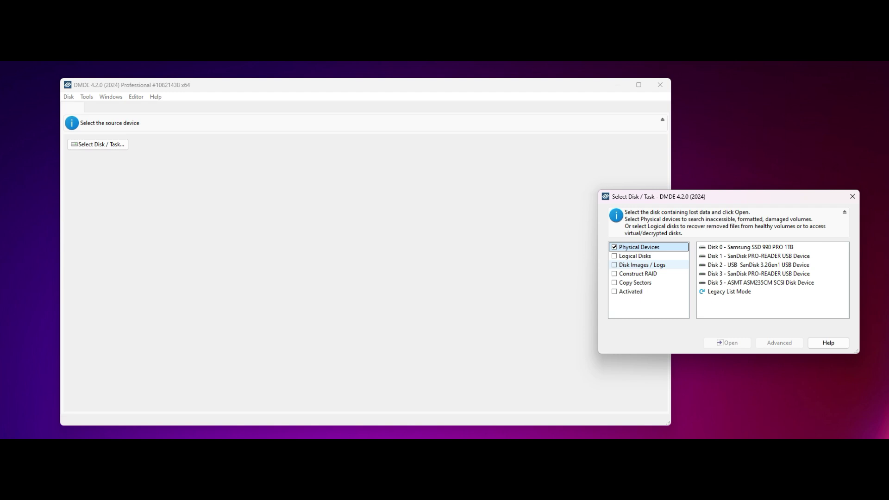
left_click(641, 265)
double_click(736, 247)
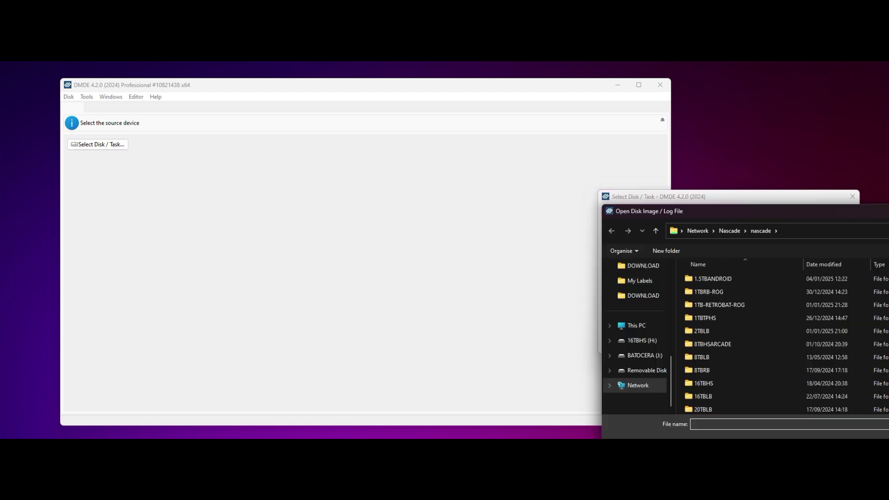
scroll(764, 334, "down", 5)
scroll(764, 334, "down", 3)
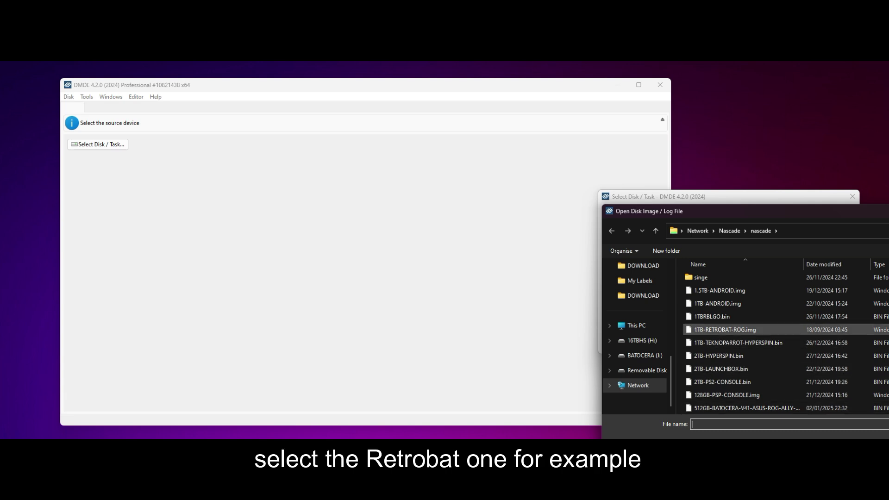
left_click(725, 329)
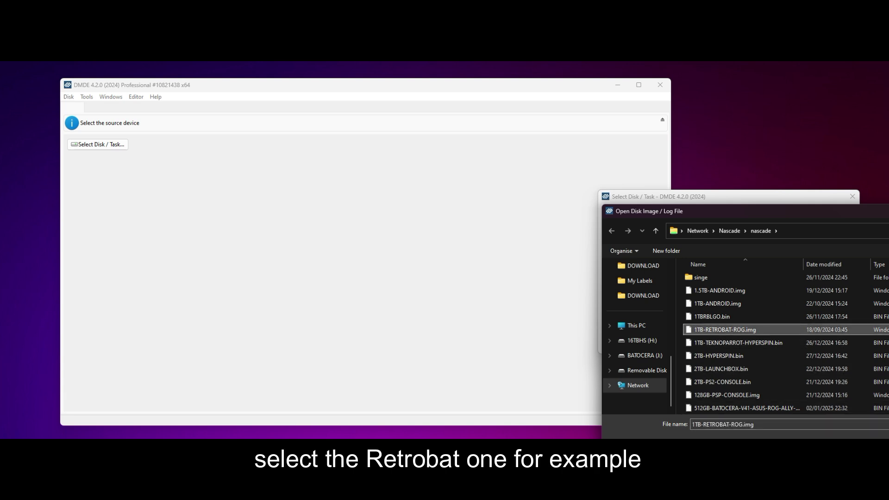
double_click(725, 329)
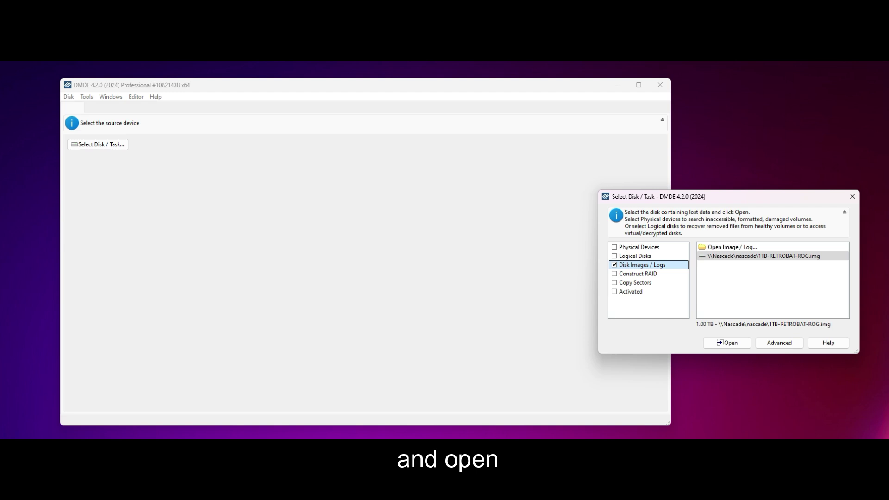
left_click(727, 342)
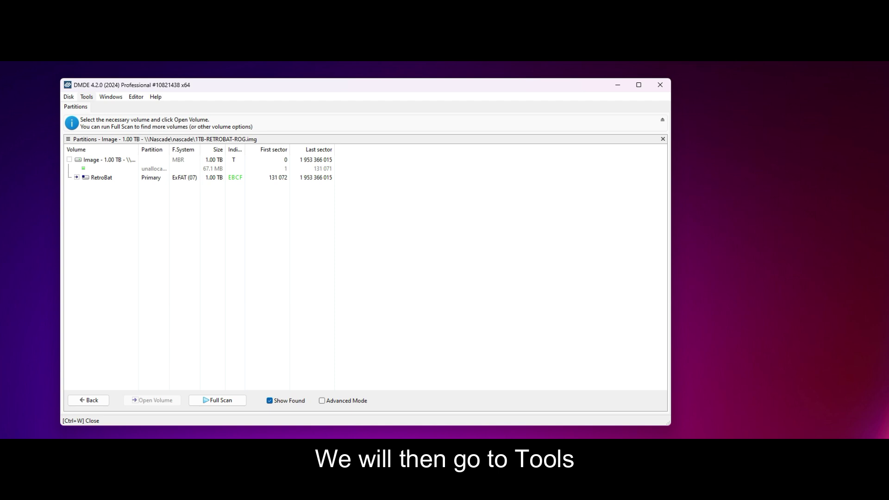
left_click(86, 96)
left_click(113, 209)
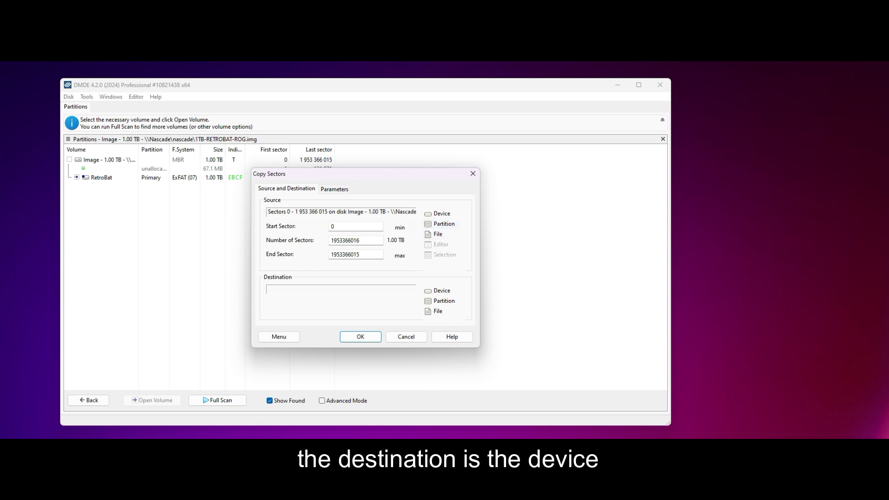
Choose physical Disk 3, the 1.02 TB SanDisk PRO-READER, as the destination device
left_click(442, 290)
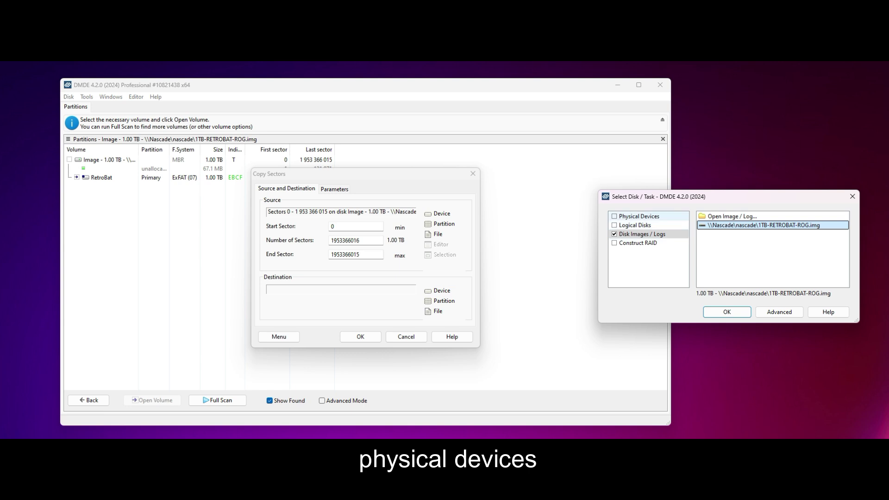
left_click(639, 216)
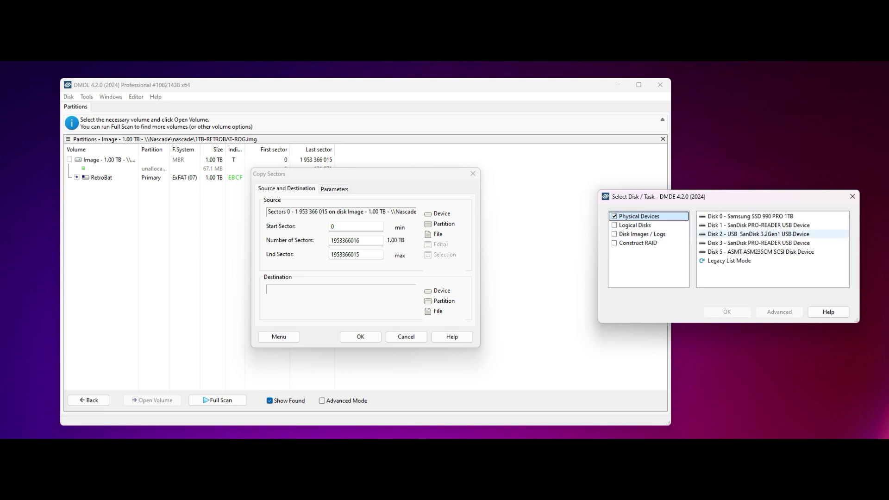
left_click(756, 234)
left_click(757, 243)
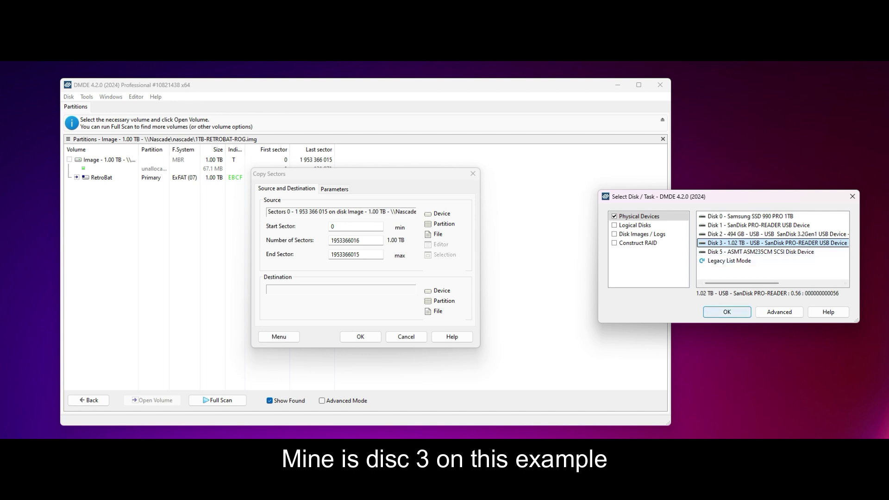
left_click(727, 312)
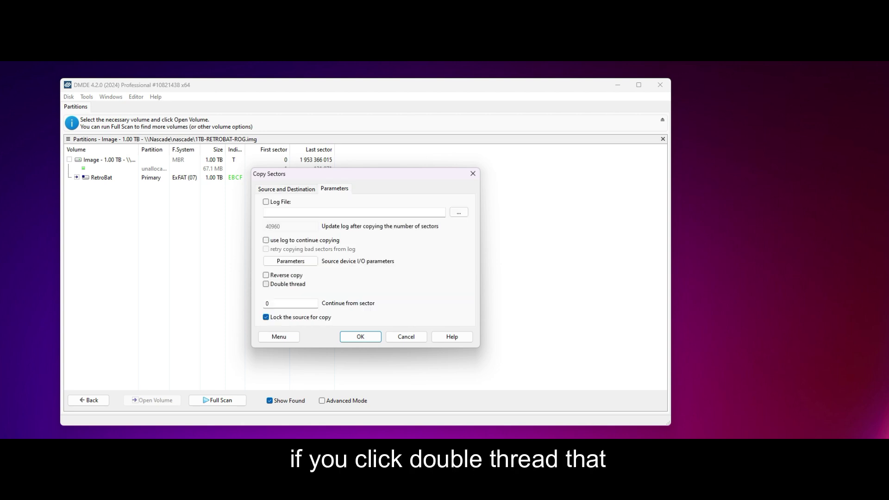
Enable Double thread copying and launch the sector copy
left_click(266, 284)
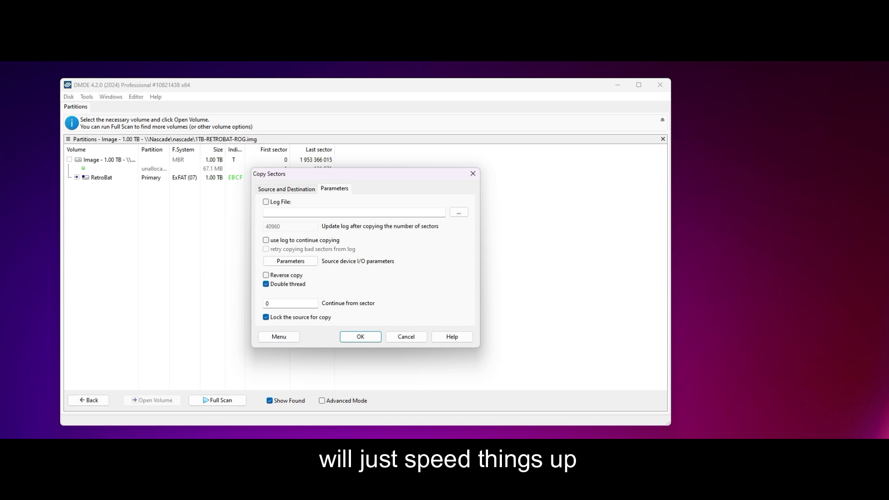
left_click(286, 189)
left_click(360, 336)
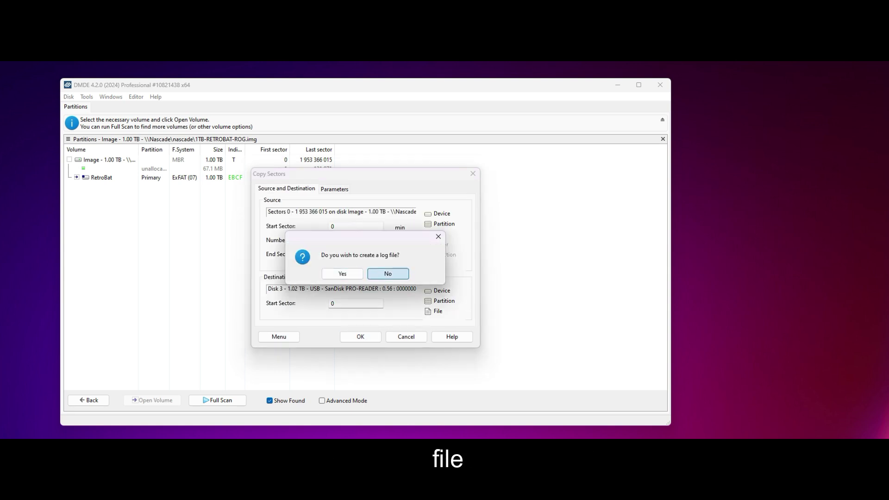
Decline the log file and confirm overwriting 1.00 TB on Disk 3 to begin writing
left_click(388, 273)
left_click(304, 281)
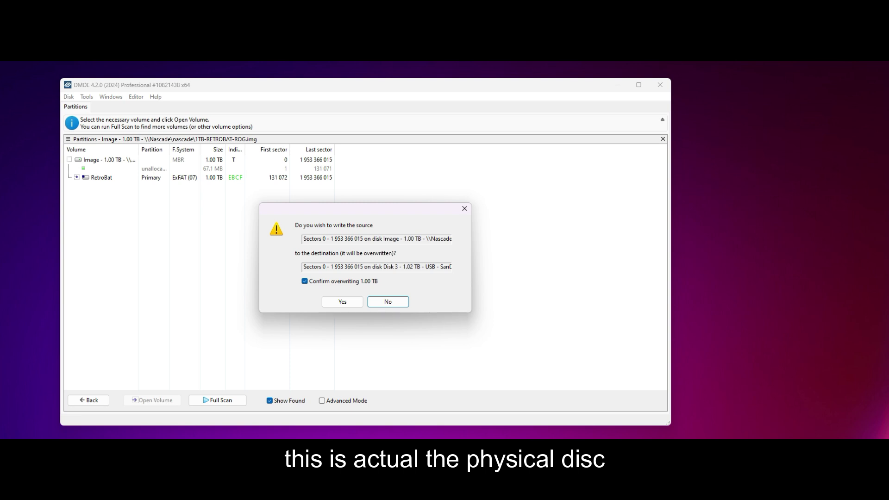
key("Tab")
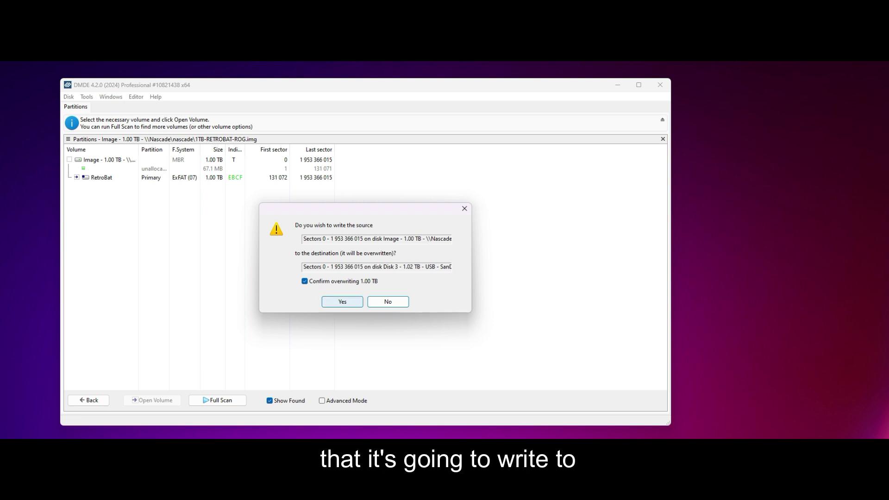
key("Return")
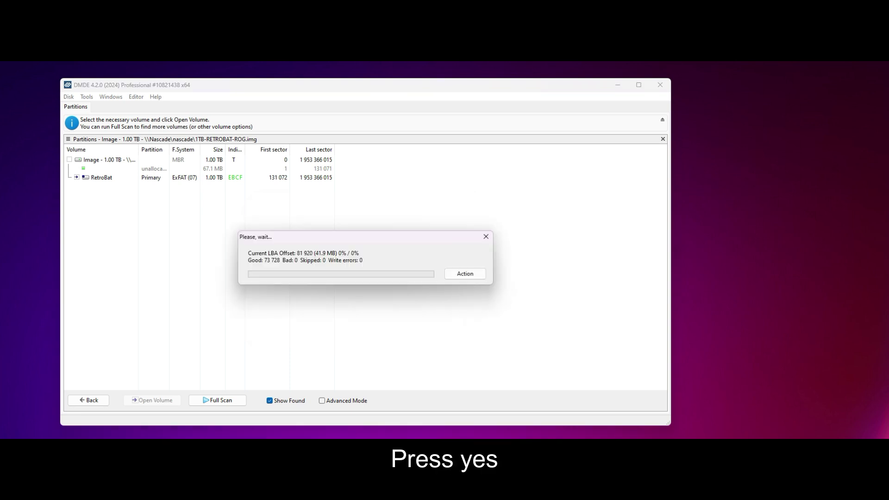